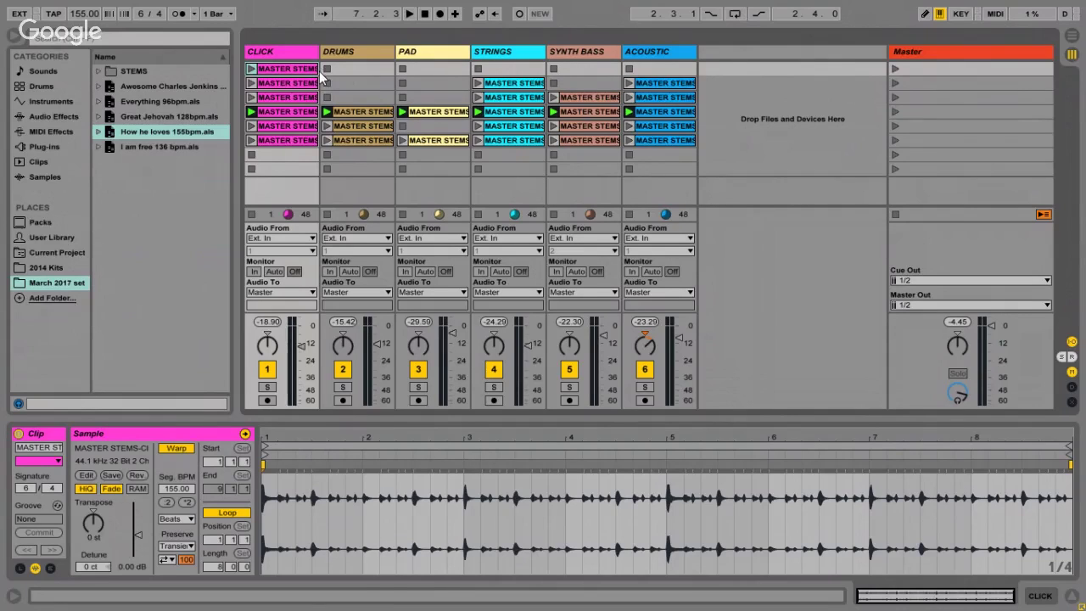
click(959, 69)
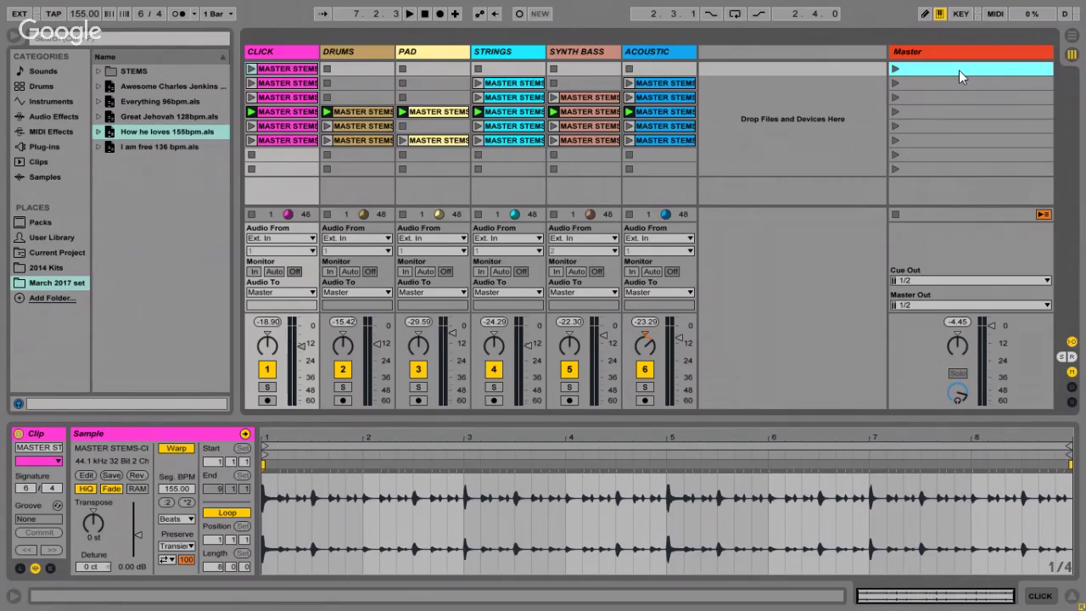
right_click(959, 71)
key(Delete)
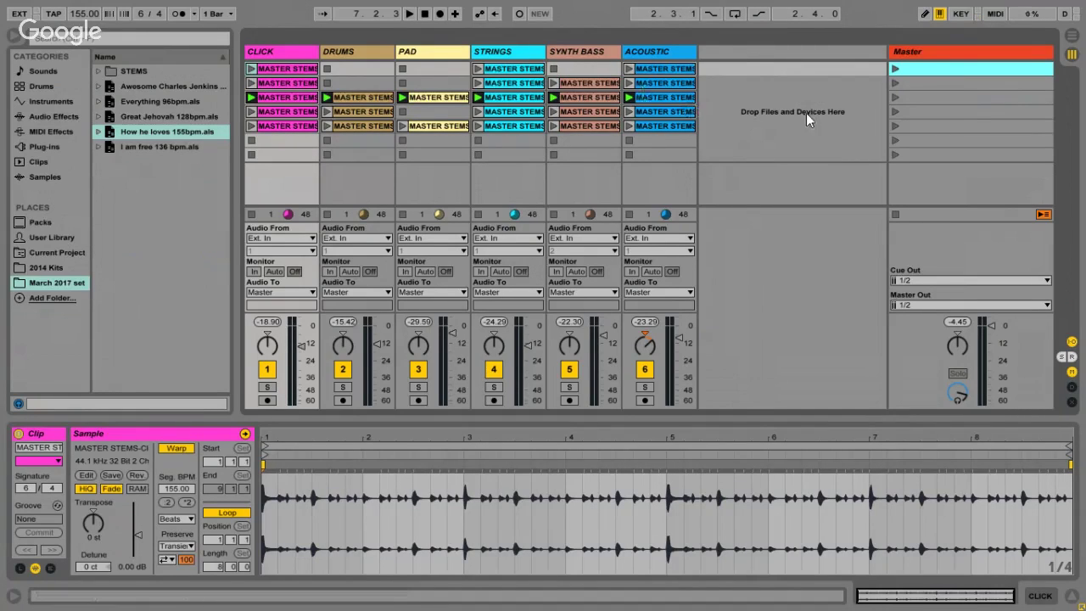
key(ctrl+z)
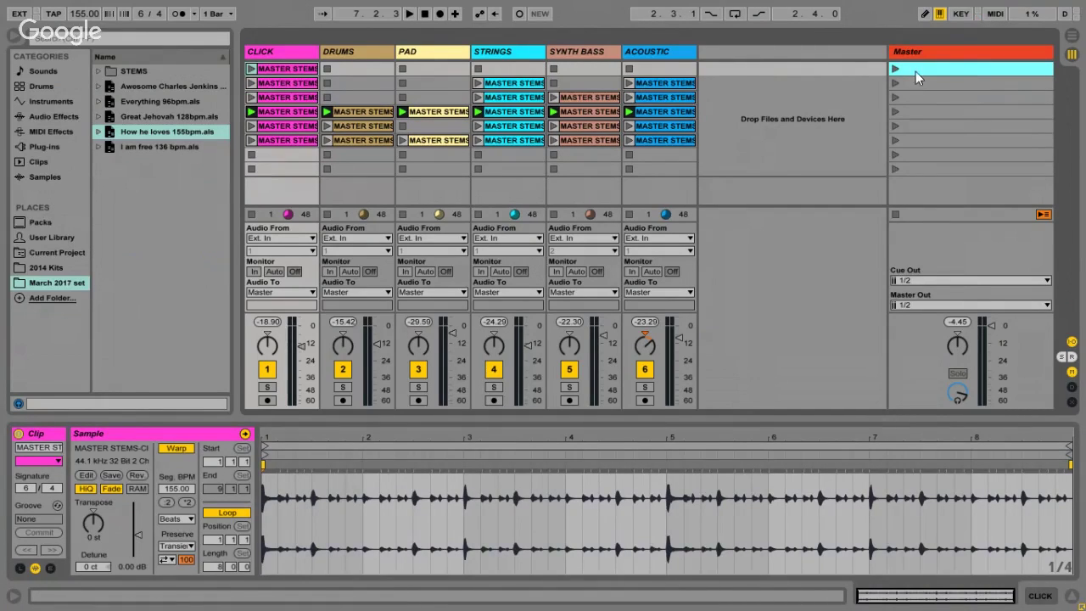
Rename the first scene CLICK and launch it so only the click track plays.
right_click(915, 72)
click(828, 146)
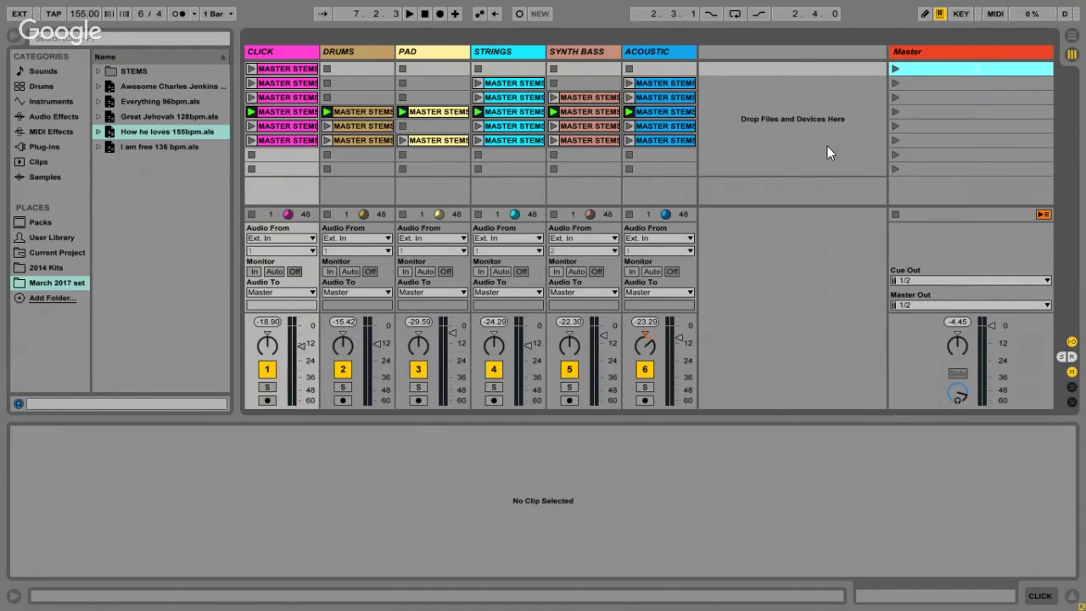
text(CLICK)
click(645, 86)
key(Up)
key(Return)
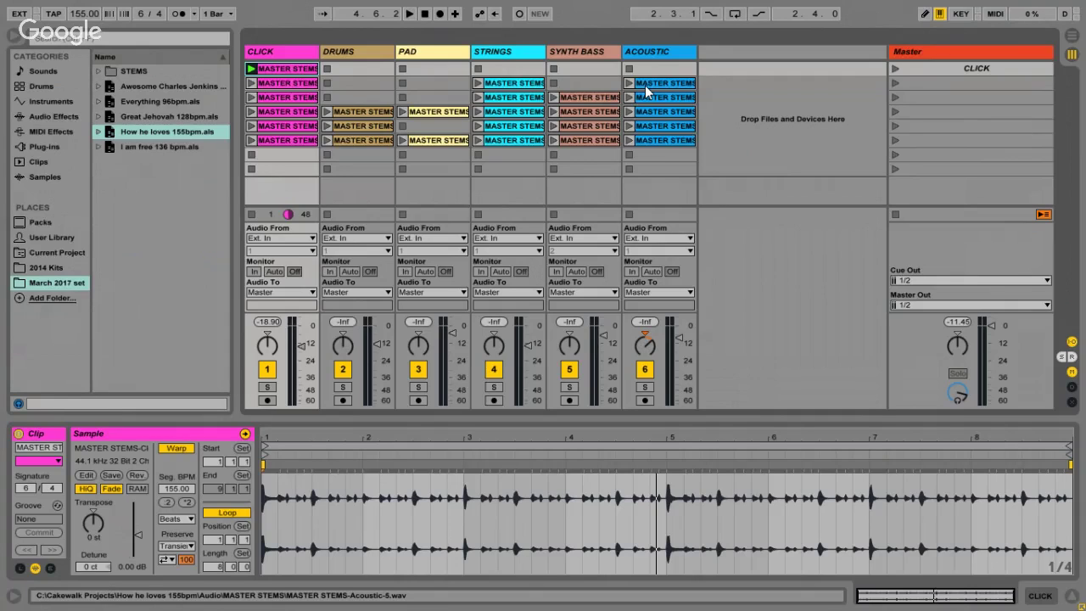
Rename the second scene STRINGS & ACOU, launch it and stop playback.
key(Down)
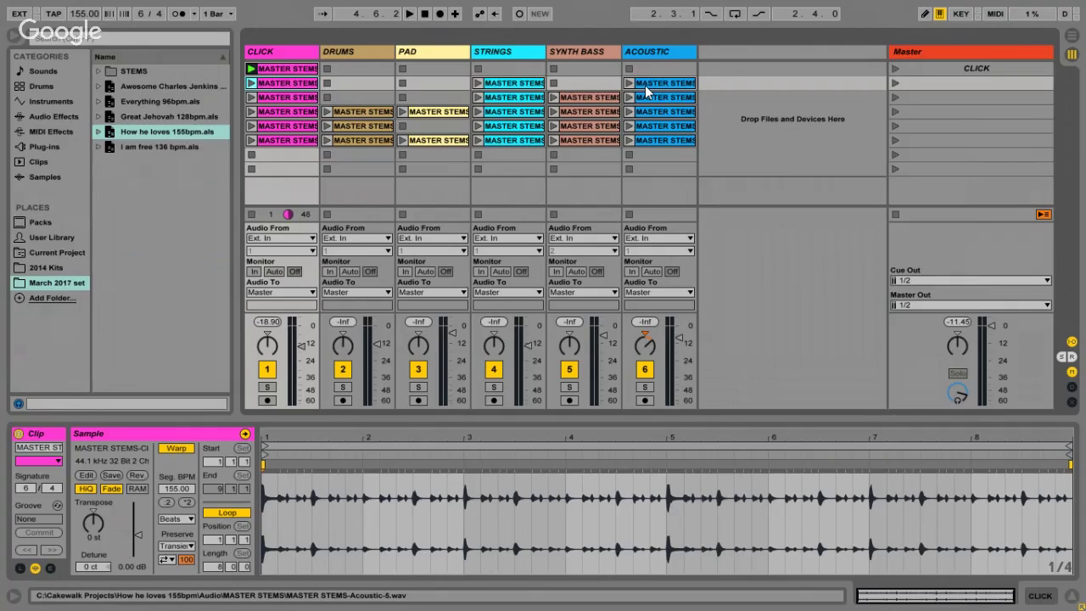
click(926, 85)
right_click(926, 85)
click(876, 160)
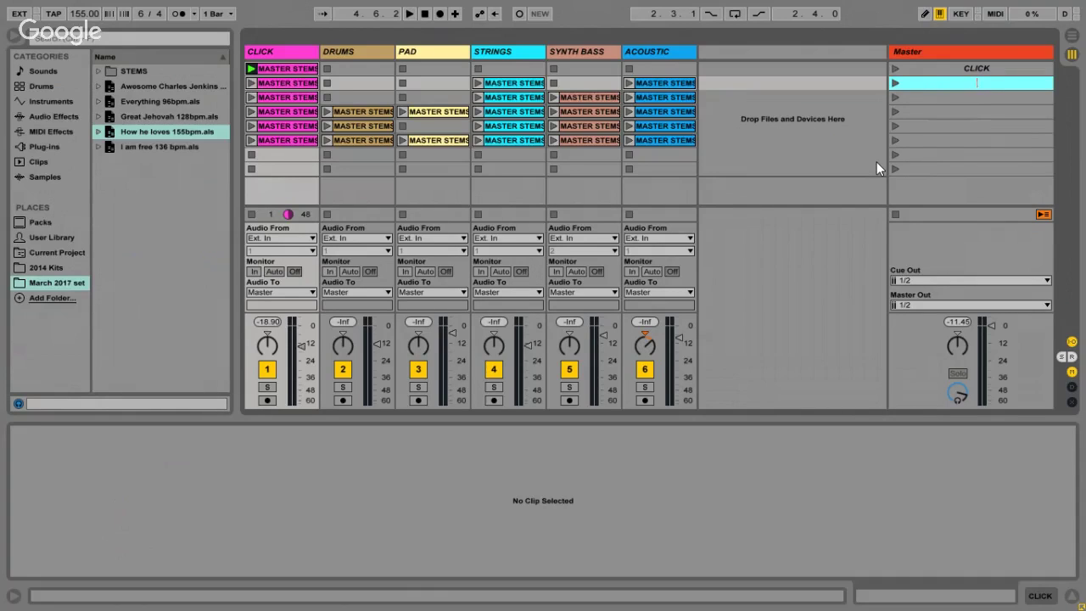
text(STRINGS & ACOU)
key(Return)
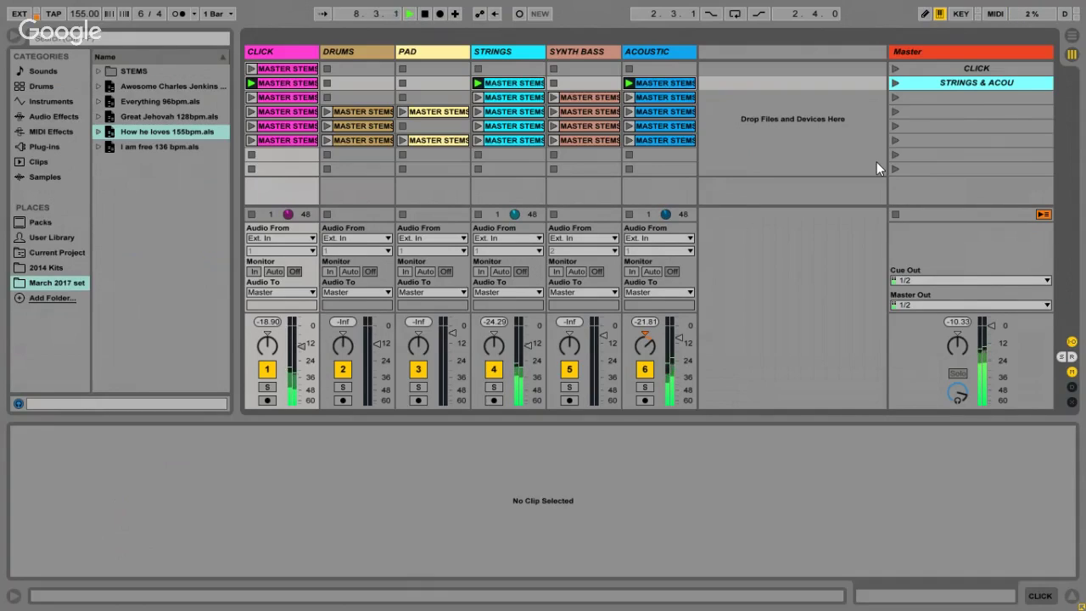
key(space)
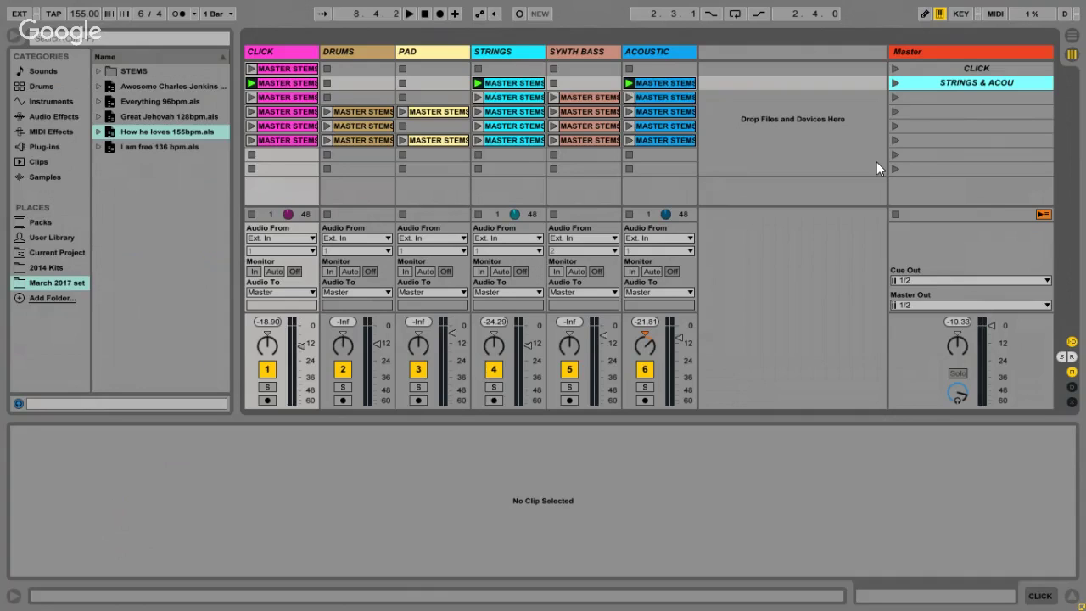
Launch the third scene to audition it and rename it WITH BASS.
key(Down)
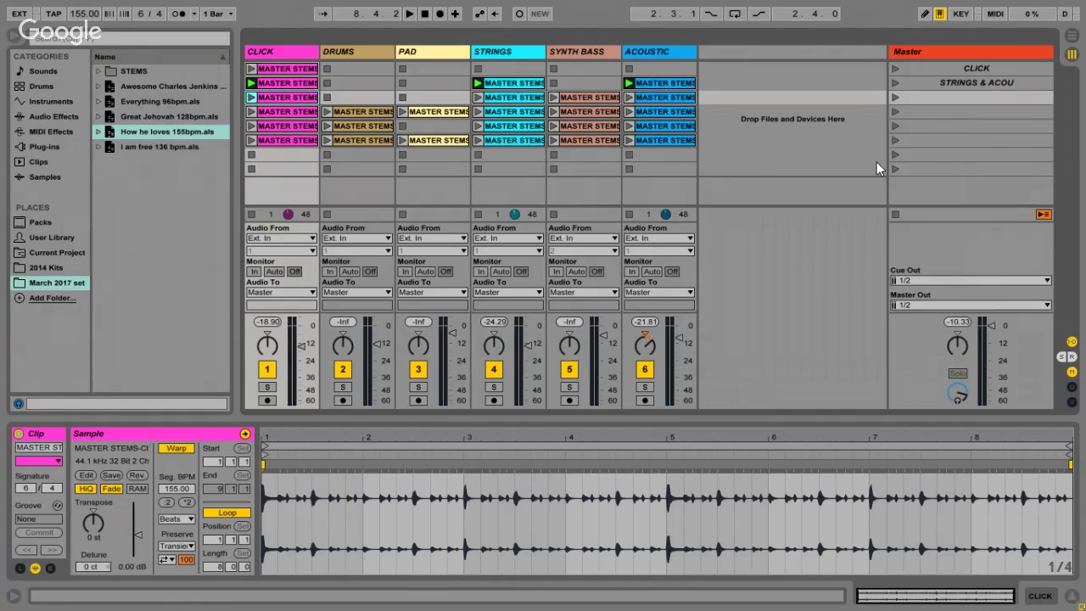
key(Return)
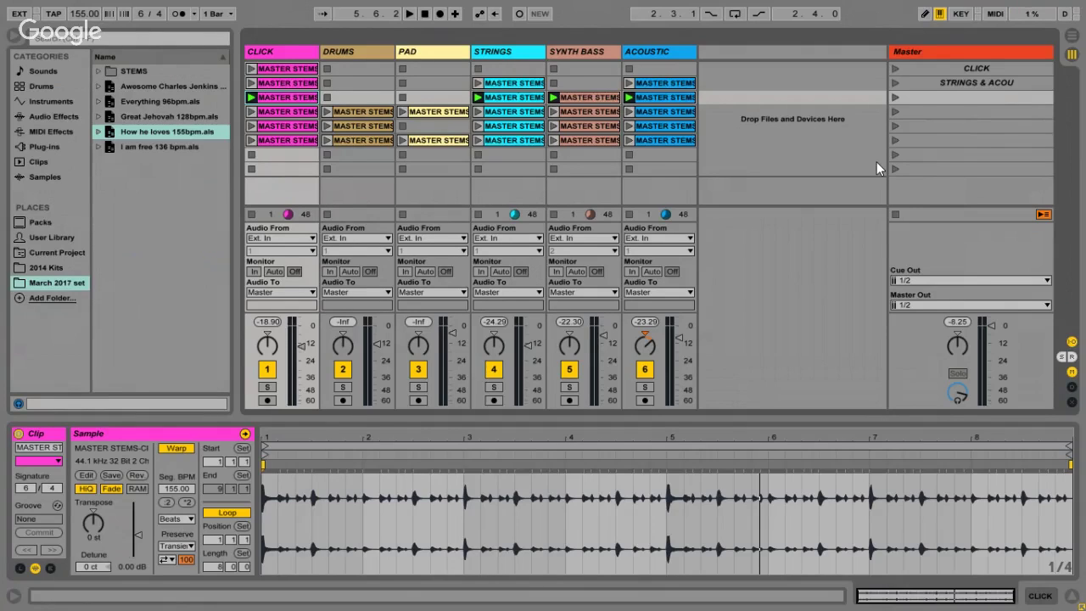
right_click(969, 95)
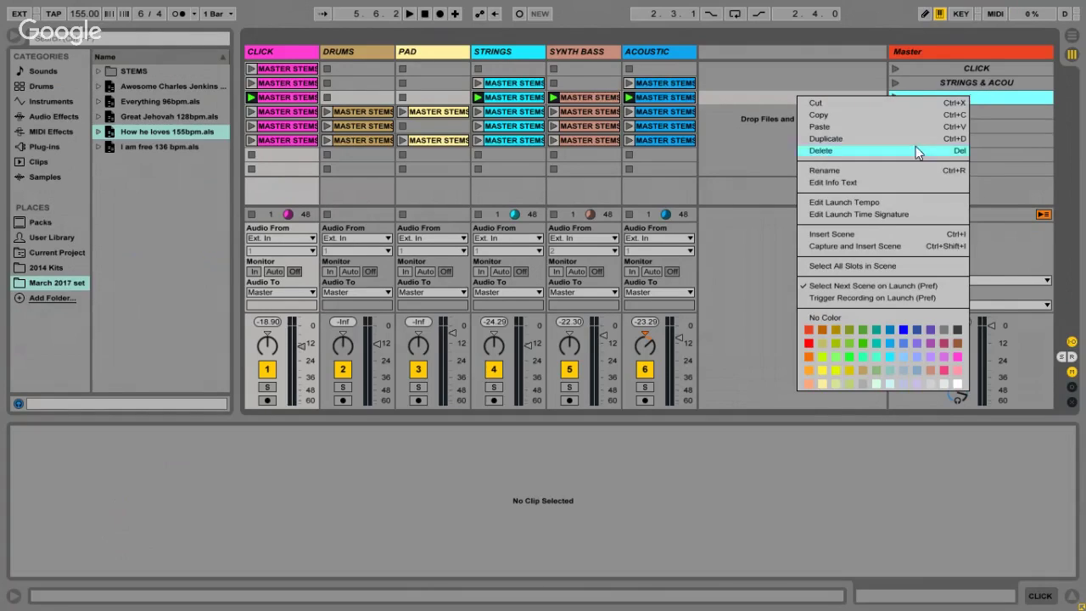
click(891, 172)
text(WITH BASS)
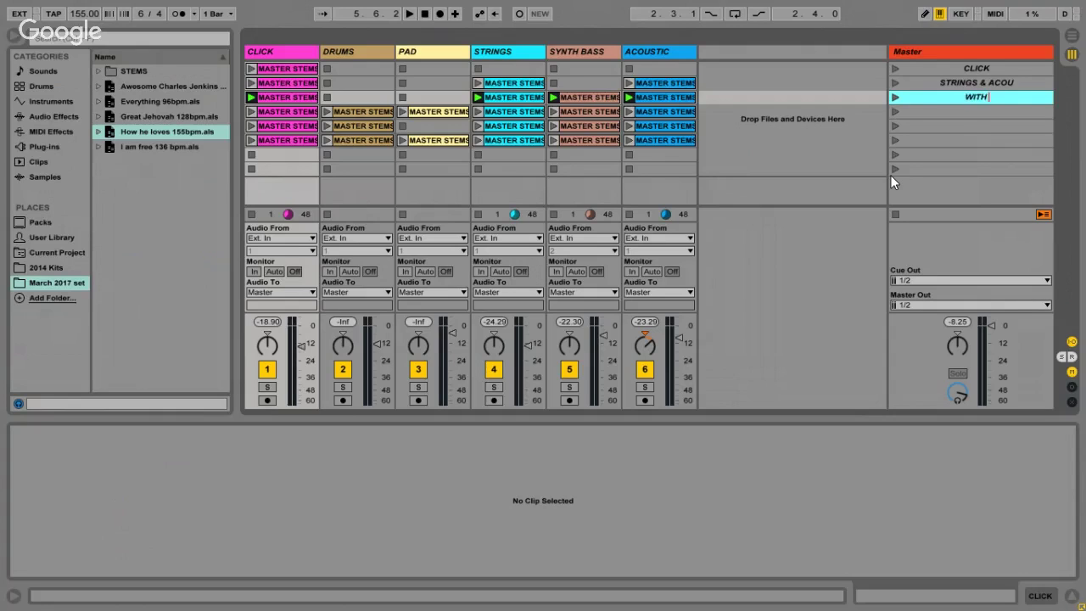
Launch the fourth scene and rename it WITH DRUMS.
click(947, 115)
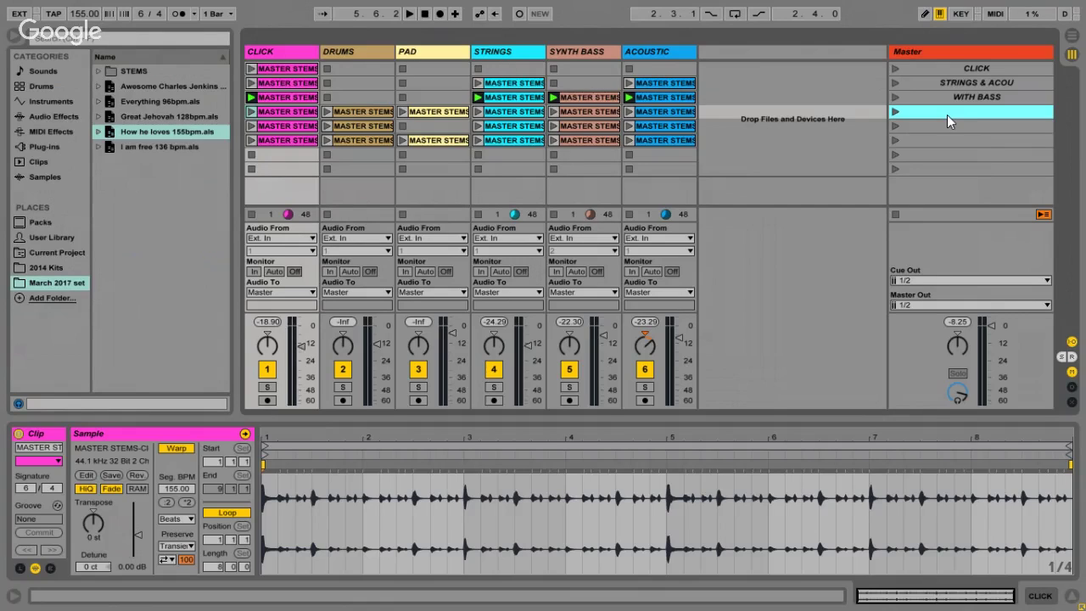
key(Return)
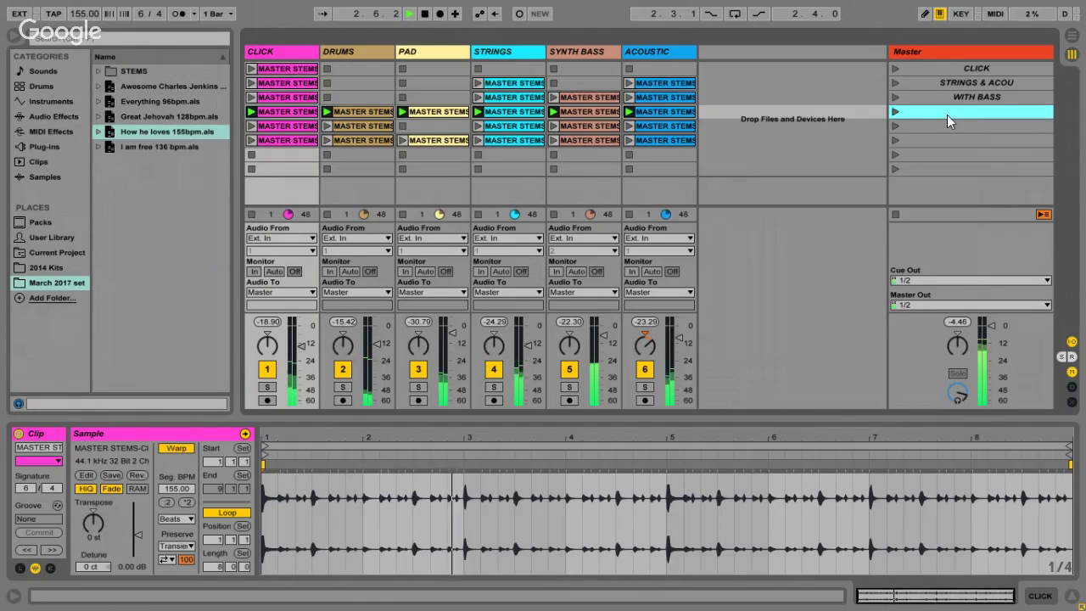
right_click(946, 114)
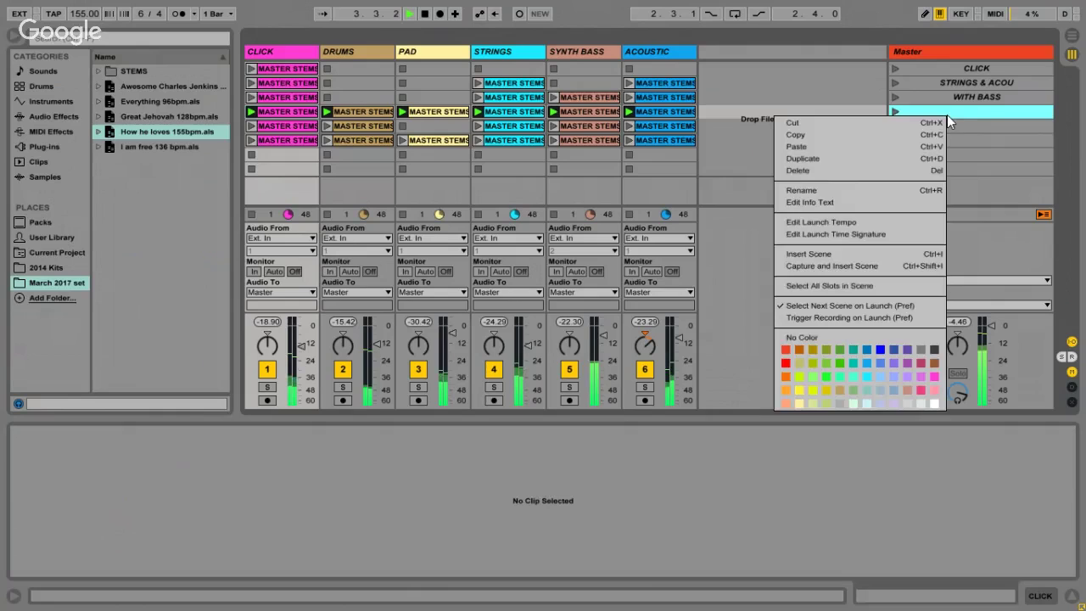
click(847, 192)
text(WiTH DRUMS)
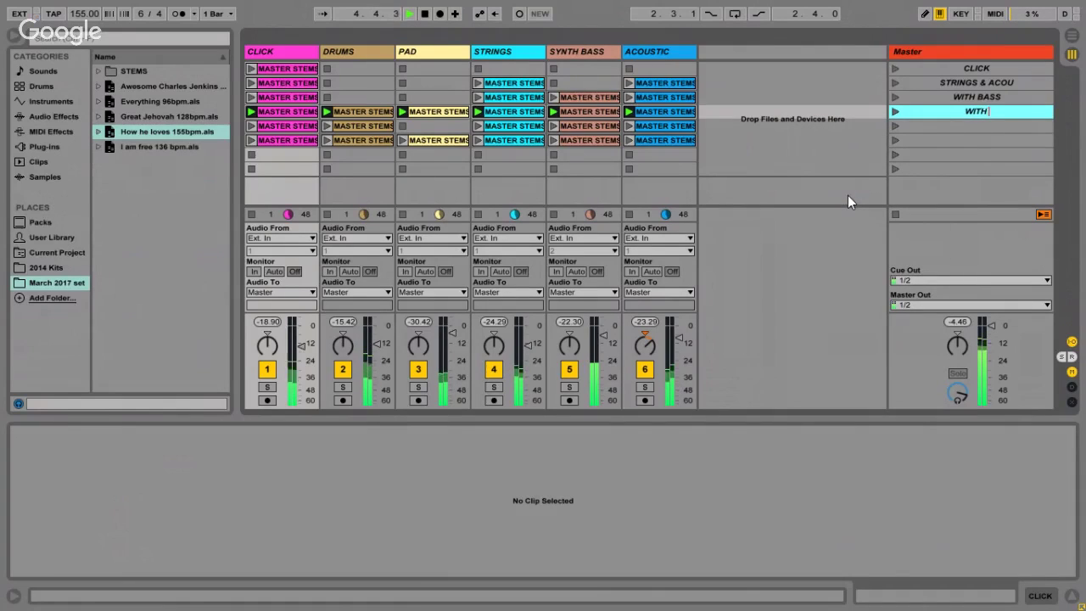
key(Return)
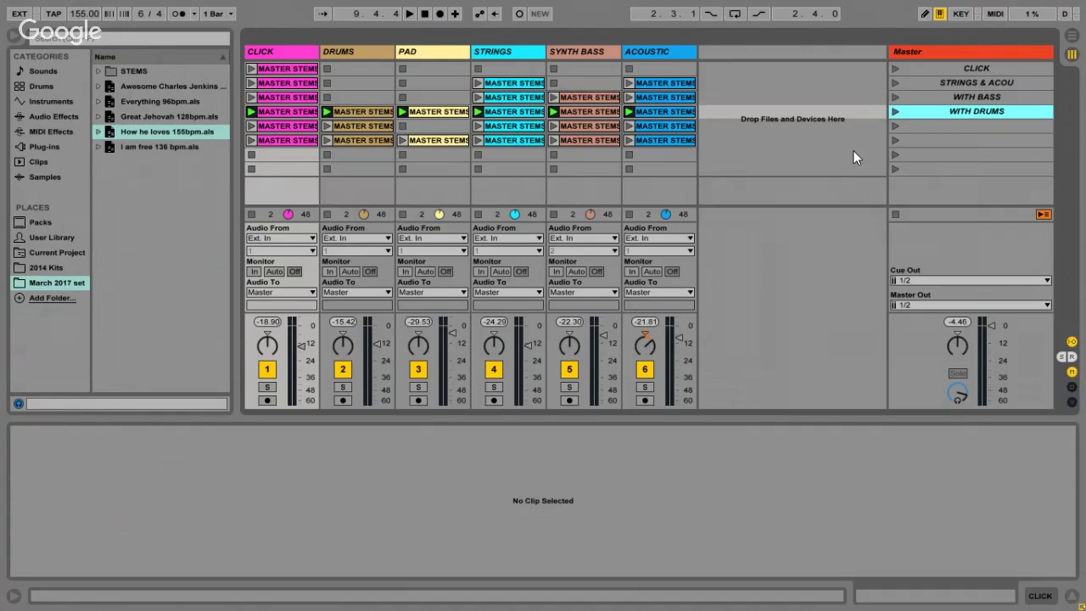
Launch the fifth scene and play it from the start to audition its stems.
key(Down)
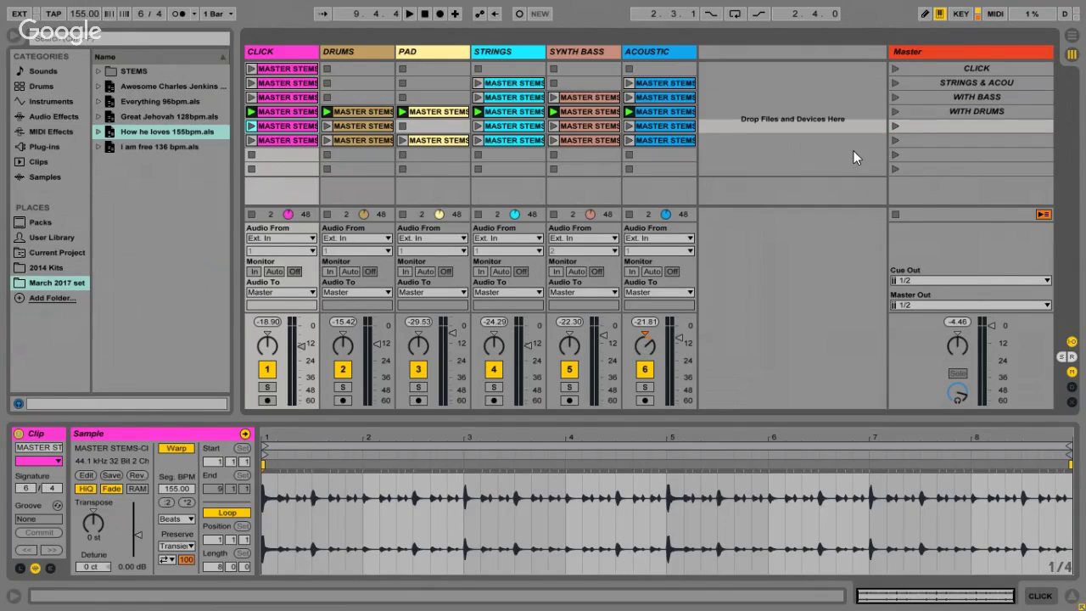
key(Return)
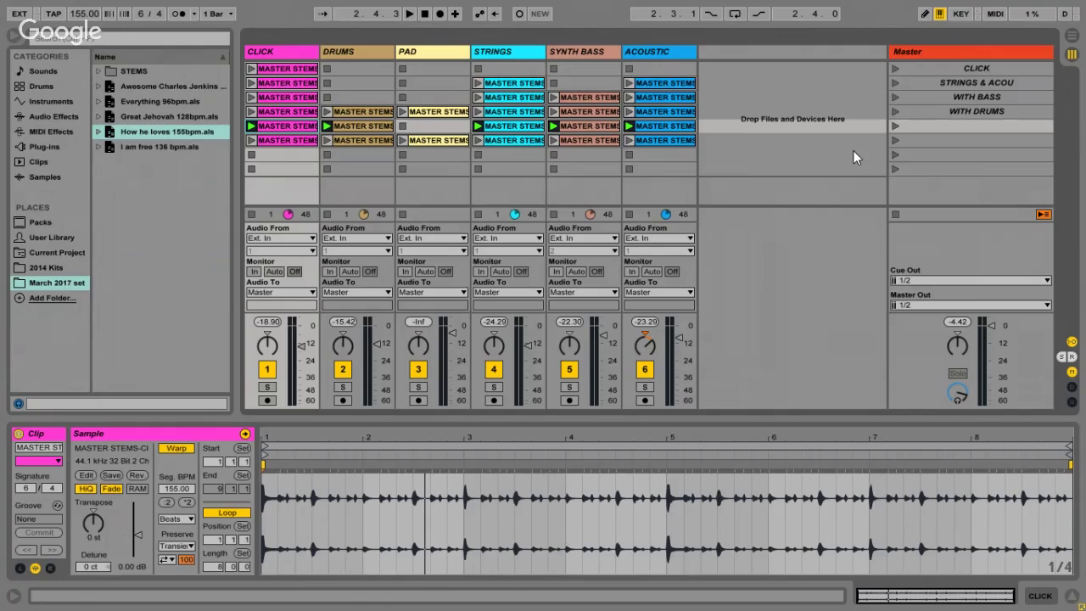
key(space)
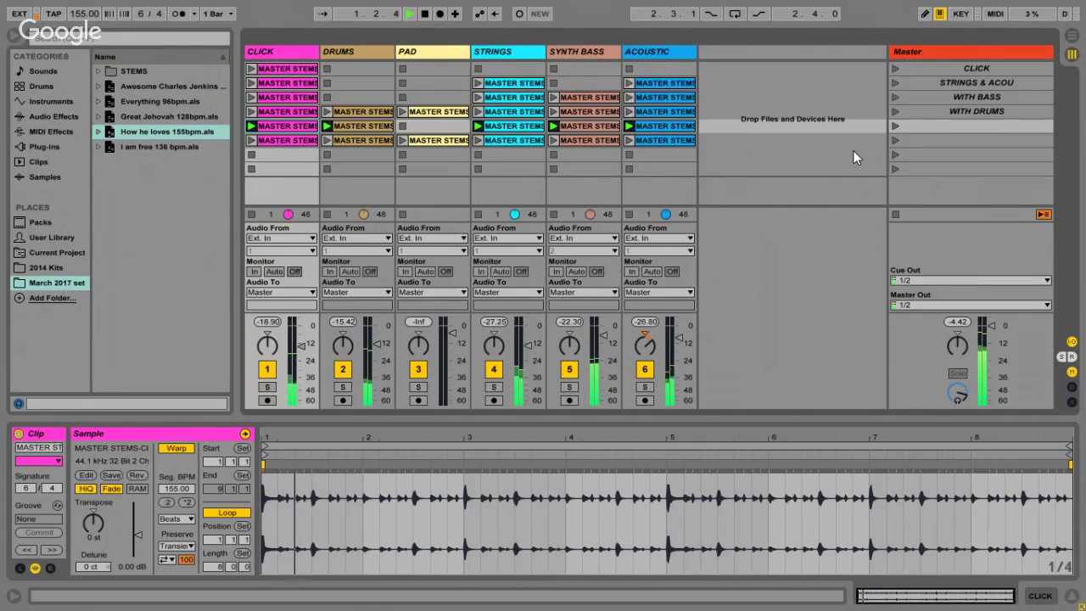
Change the fourth scene's name to CHORUS W/ DRUMS.
right_click(931, 110)
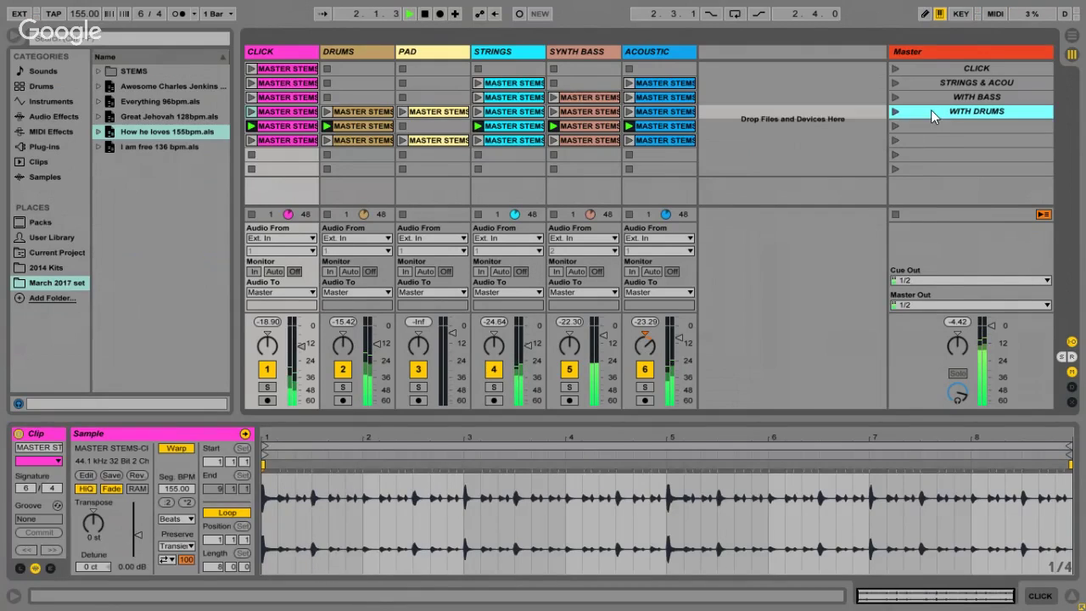
click(877, 183)
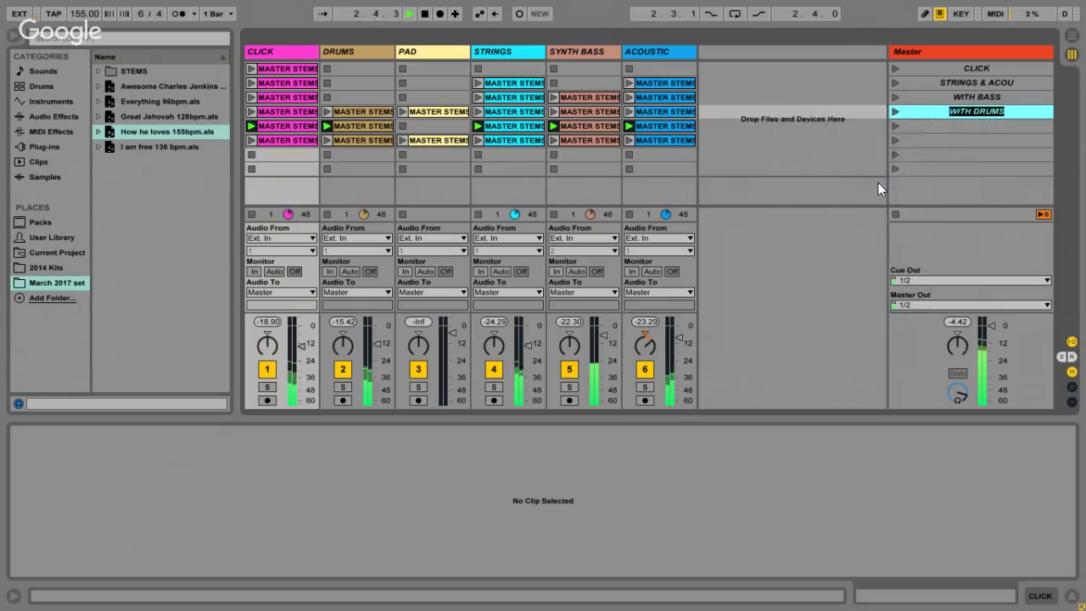
click(950, 111)
text(CHORUS )
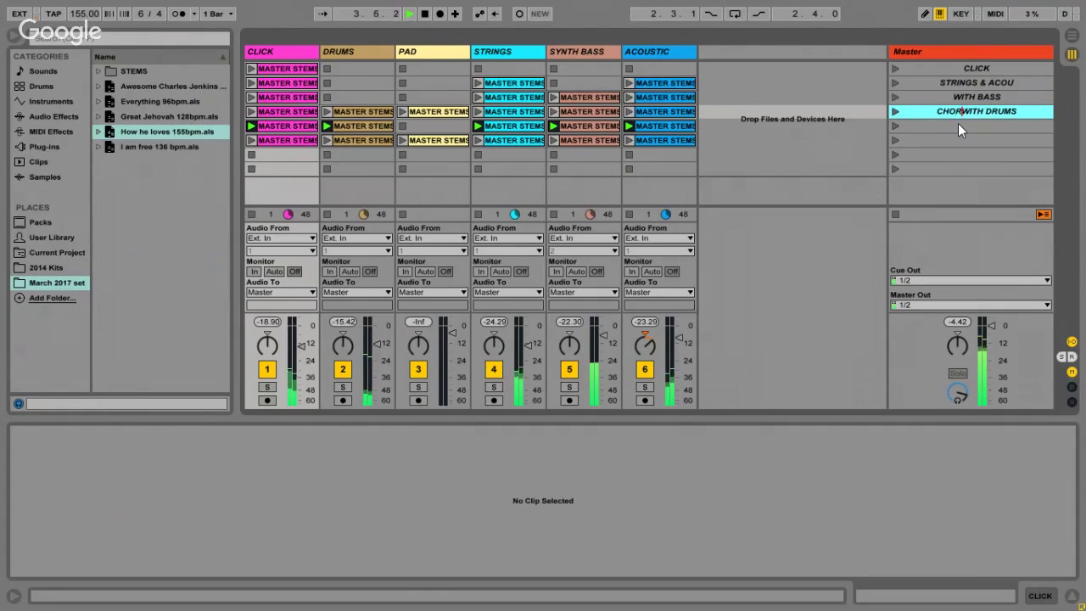
text(W/)
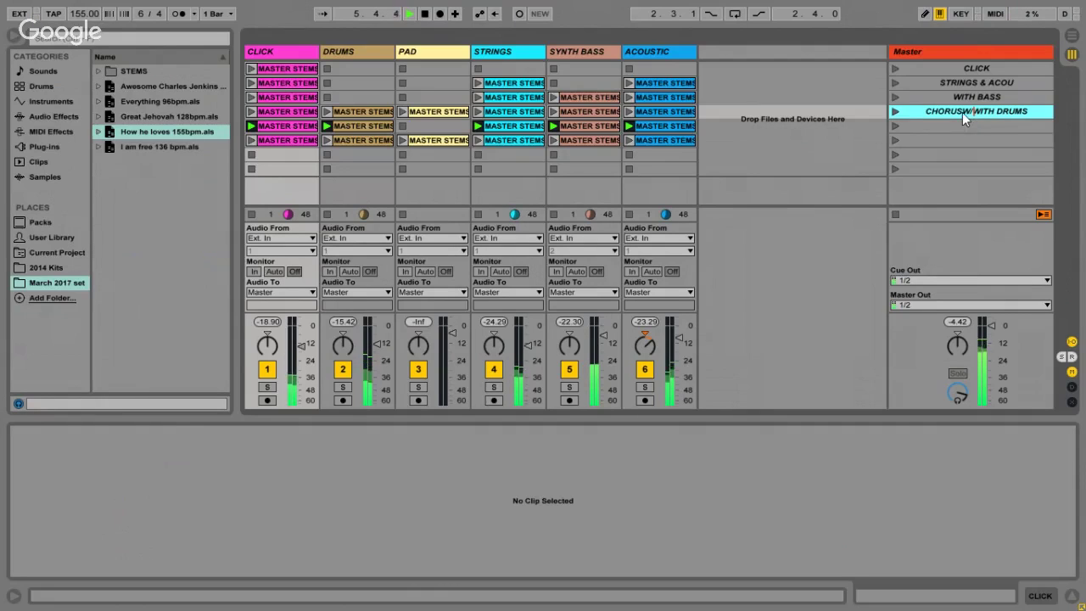
click(962, 112)
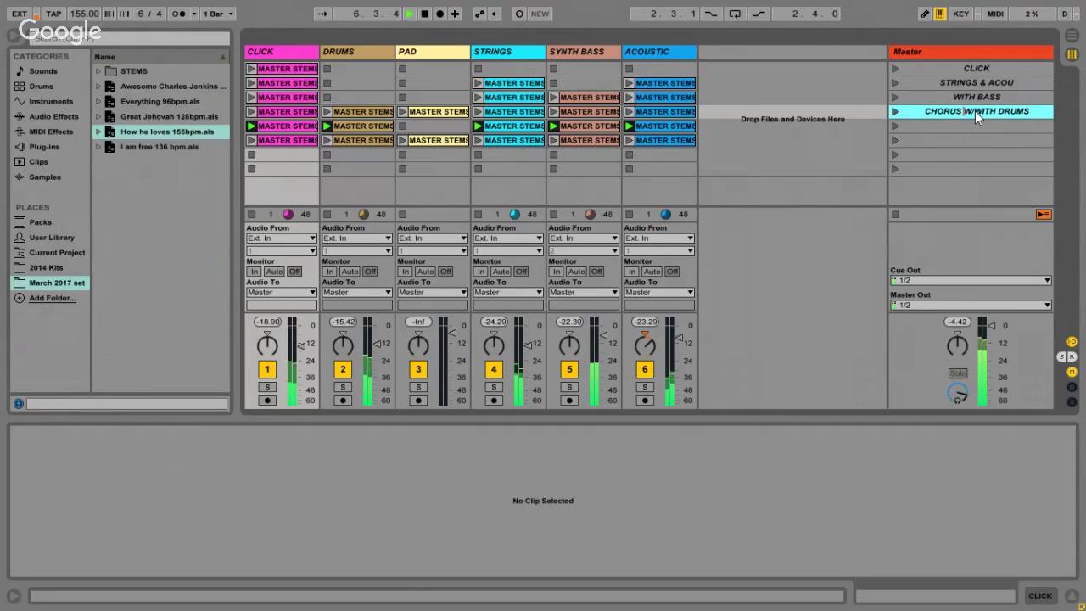
key(Delete)
key(Delete)
key(Delete)
key(Delete)
key(Delete)
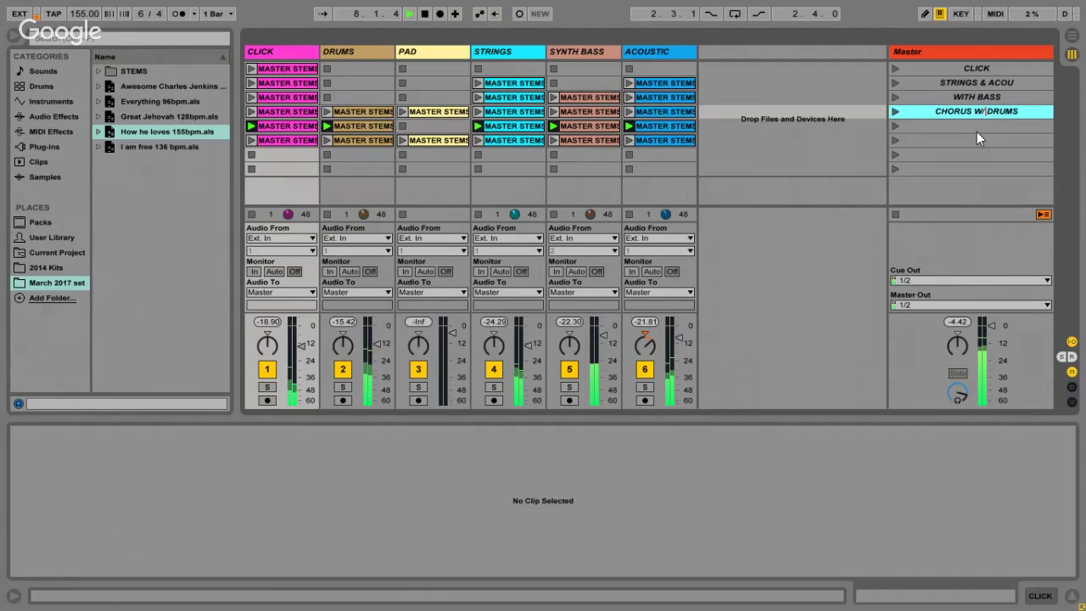
Rename the fifth scene VERSE W/ DRUMS, with a space between VERSE and W/.
click(976, 131)
key(ctrl+r)
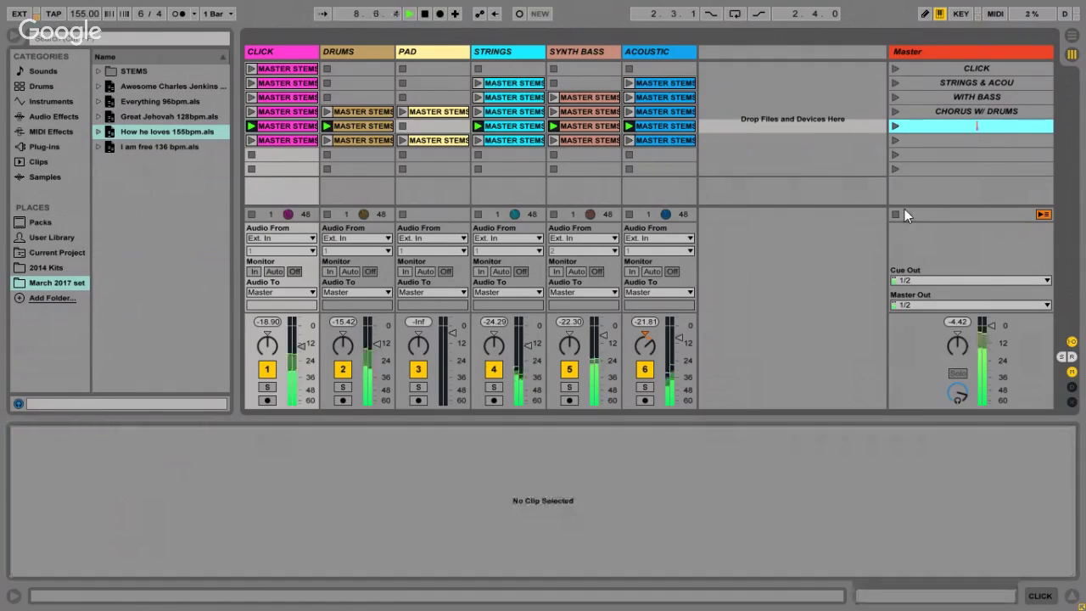
text(VERSE)
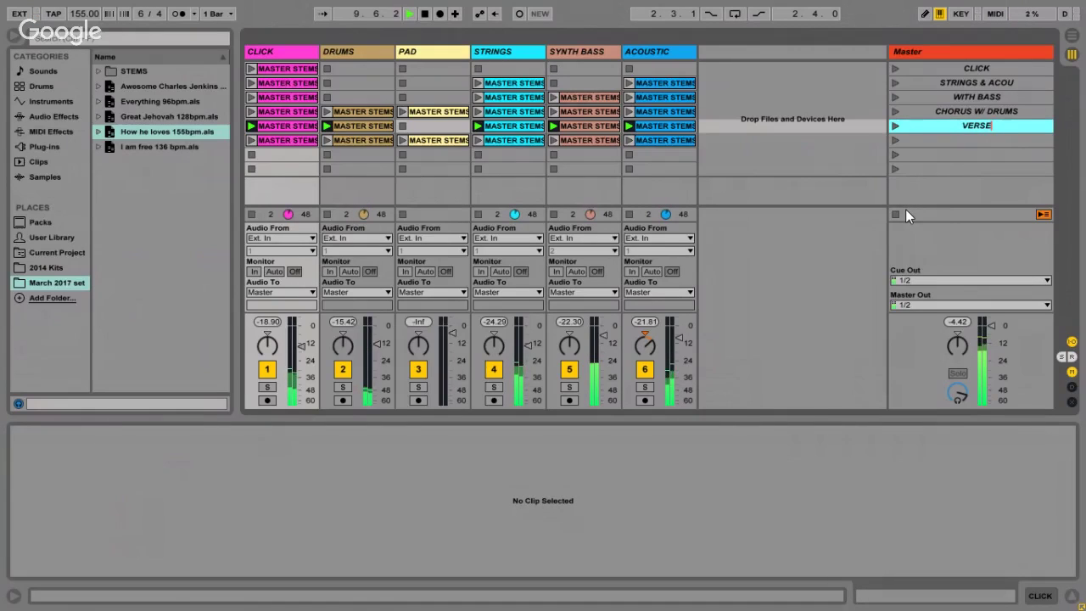
text(W/ DRUMS)
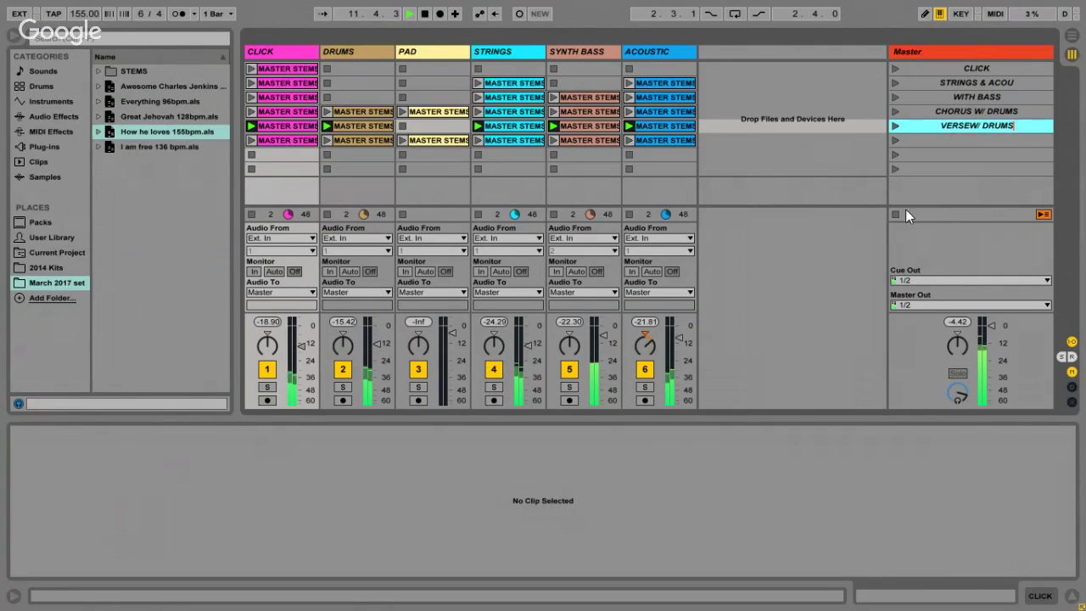
key(Left)
key(Left)
key(Left)
key(Left)
key(Left)
key(Left)
key(Left)
key(Left)
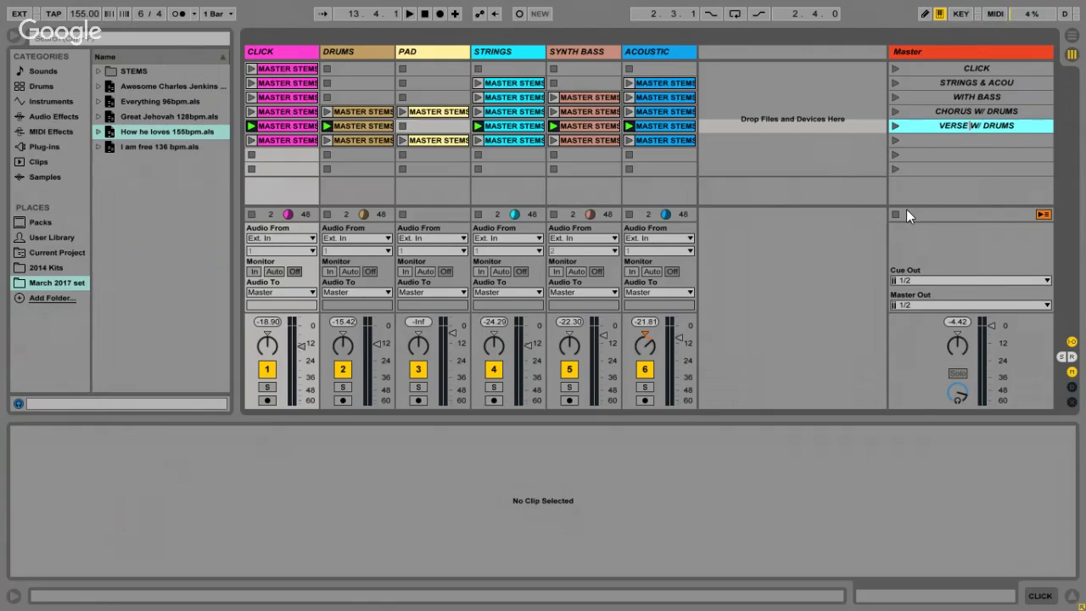
Launch the sixth scene to audition all of its stems together, and stop playback.
click(907, 142)
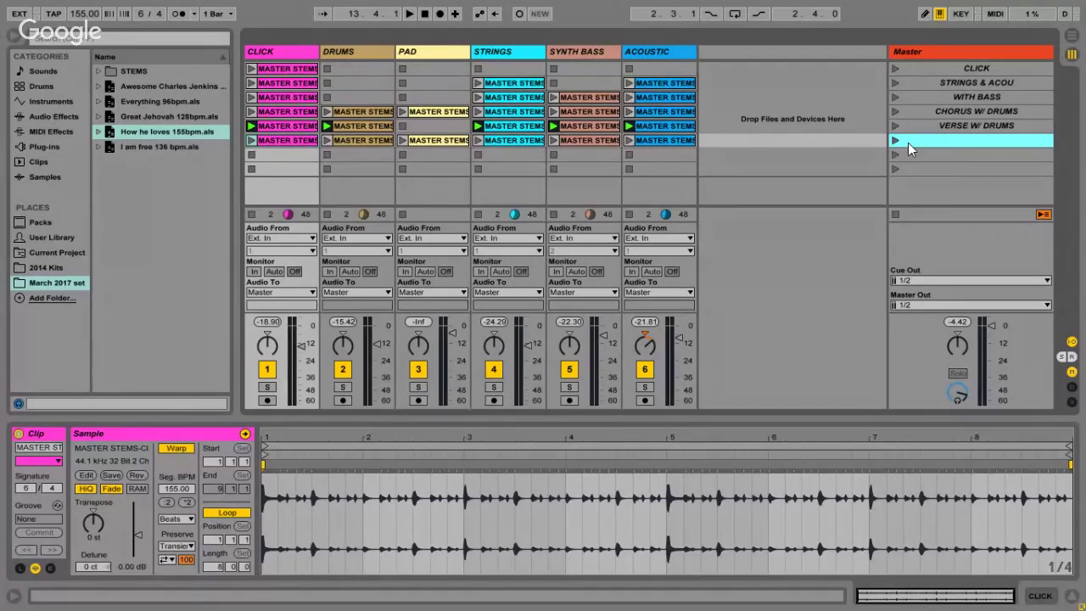
key(Return)
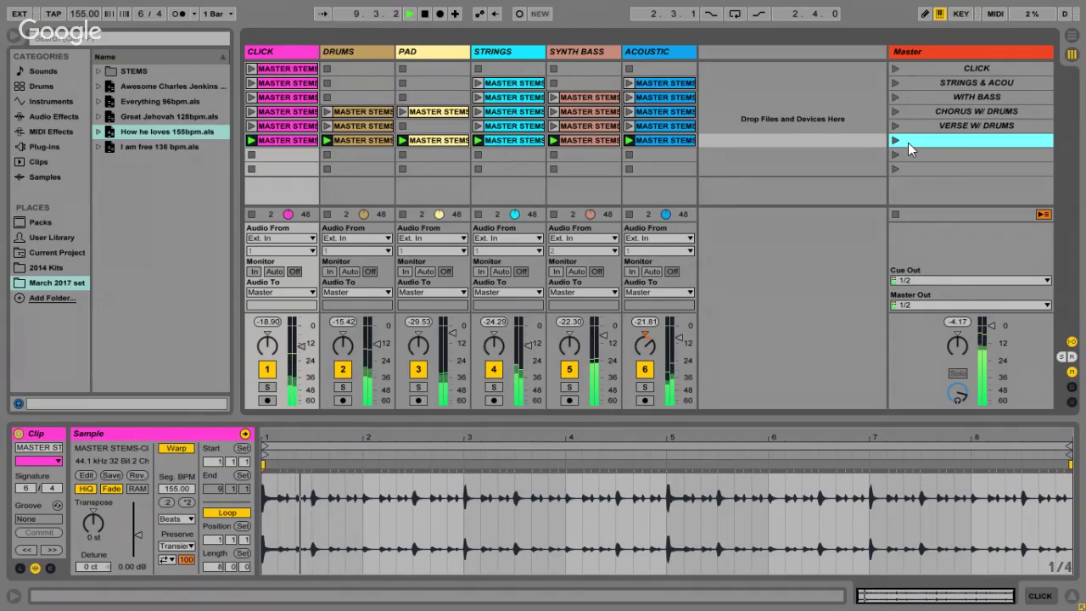
key(space)
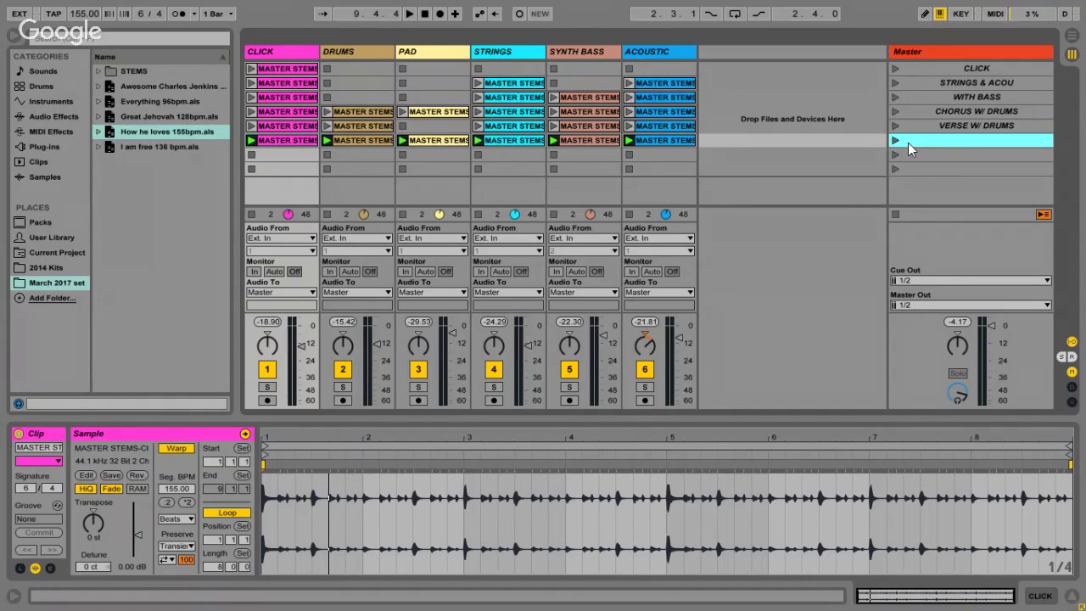
Rename the sixth scene ALL IN.
right_click(973, 137)
click(921, 210)
text(A)
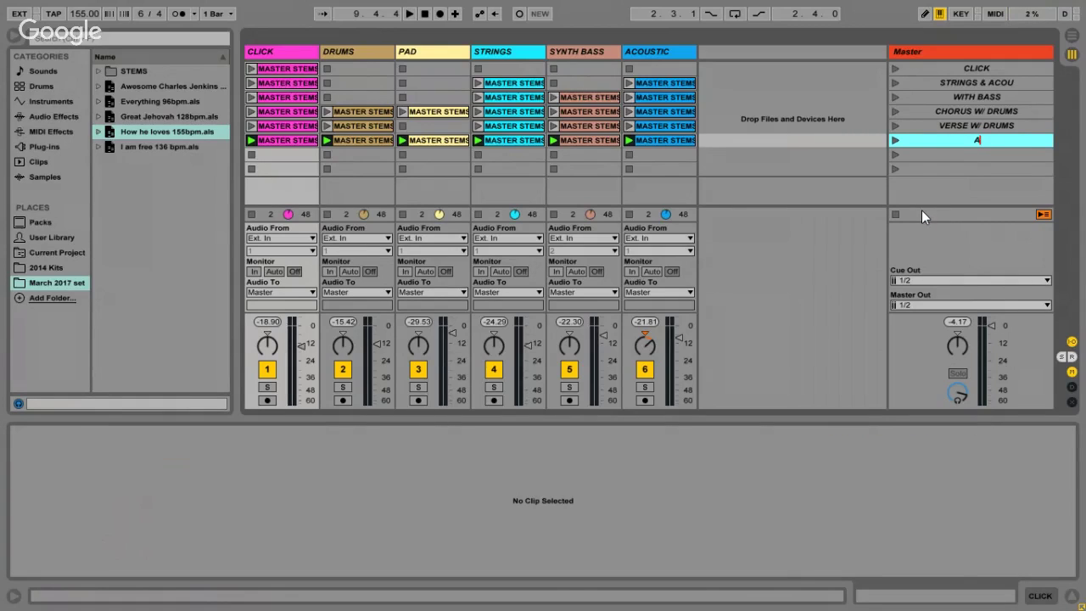
text(LL IN)
Play the ALL IN scene, soloing CLICK, DRUMS, PAD, STRINGS, SYNTH BASS and ACOUSTIC one at a time, and finish with solo off and playback stopped.
click(267, 386)
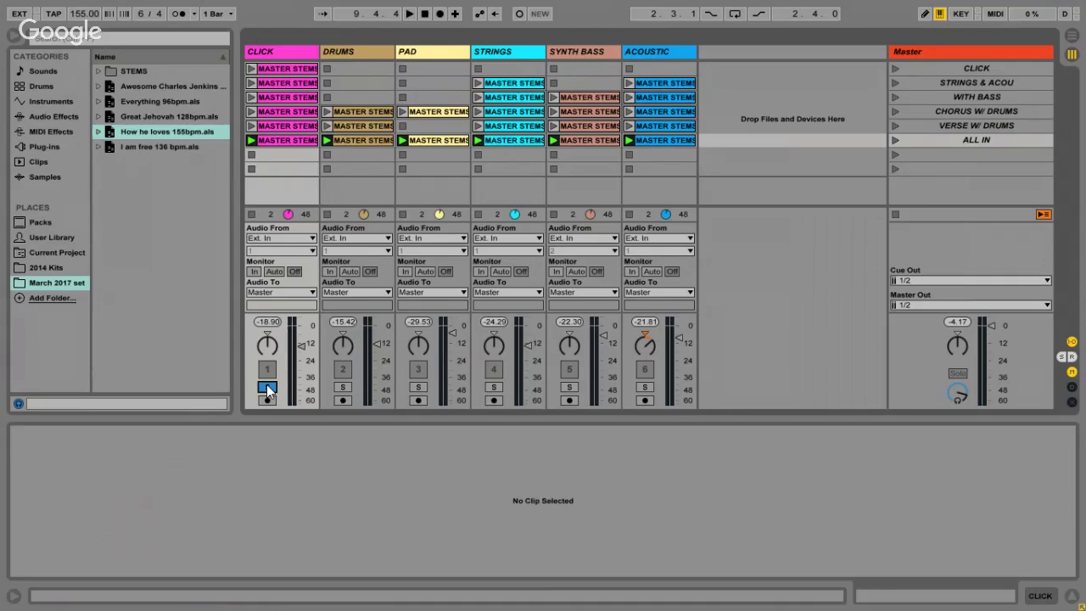
key(space)
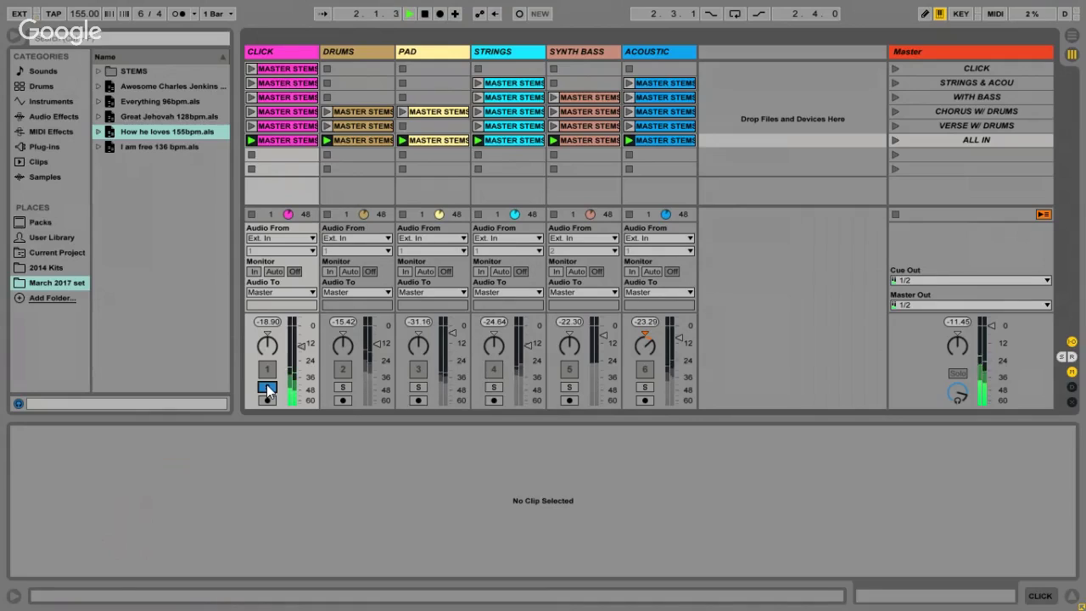
click(339, 390)
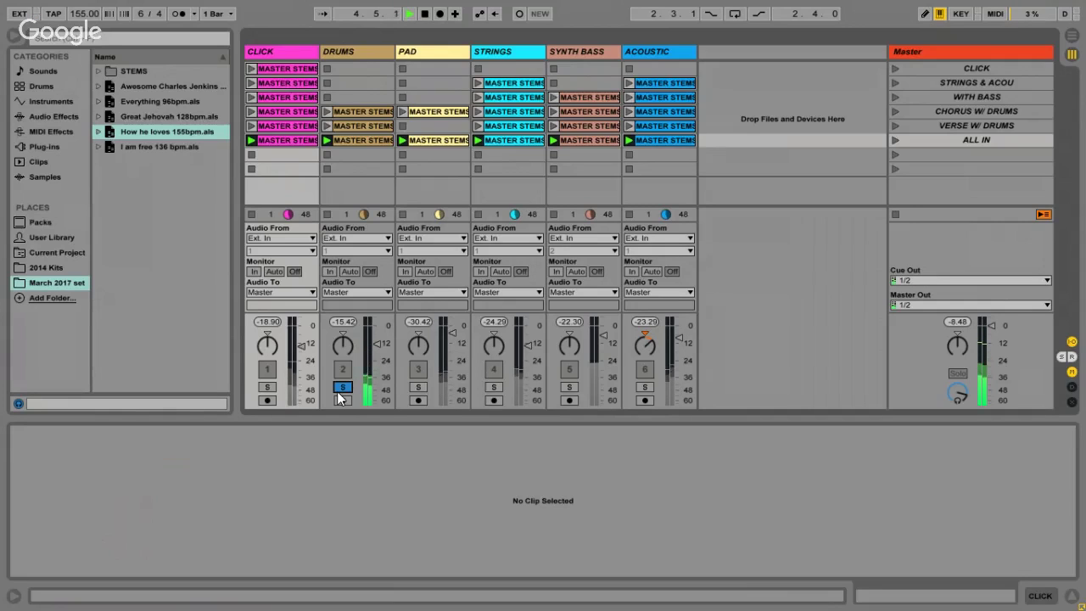
click(419, 386)
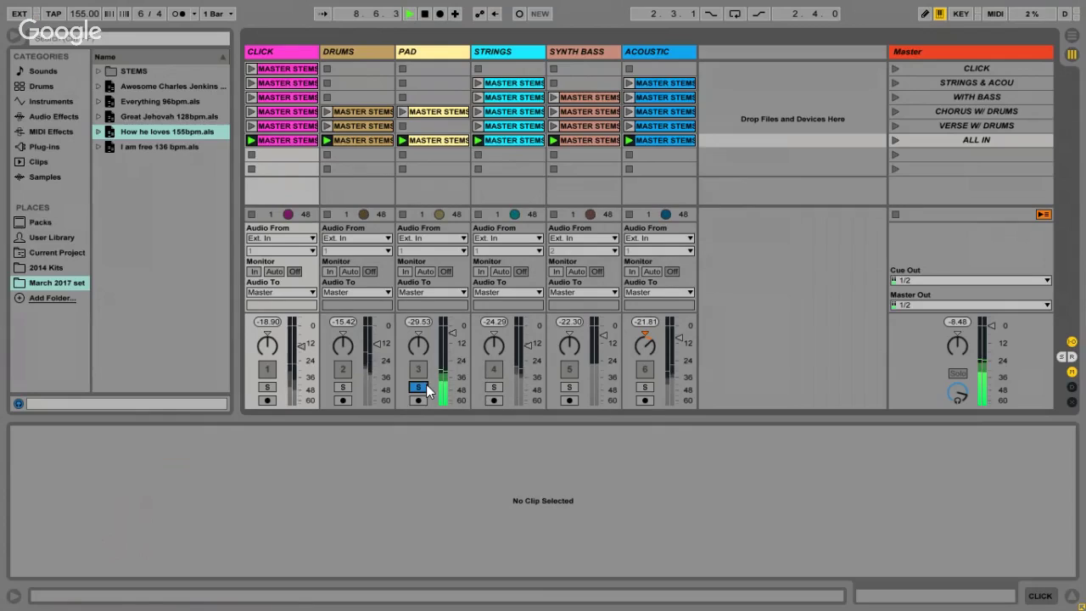
click(492, 387)
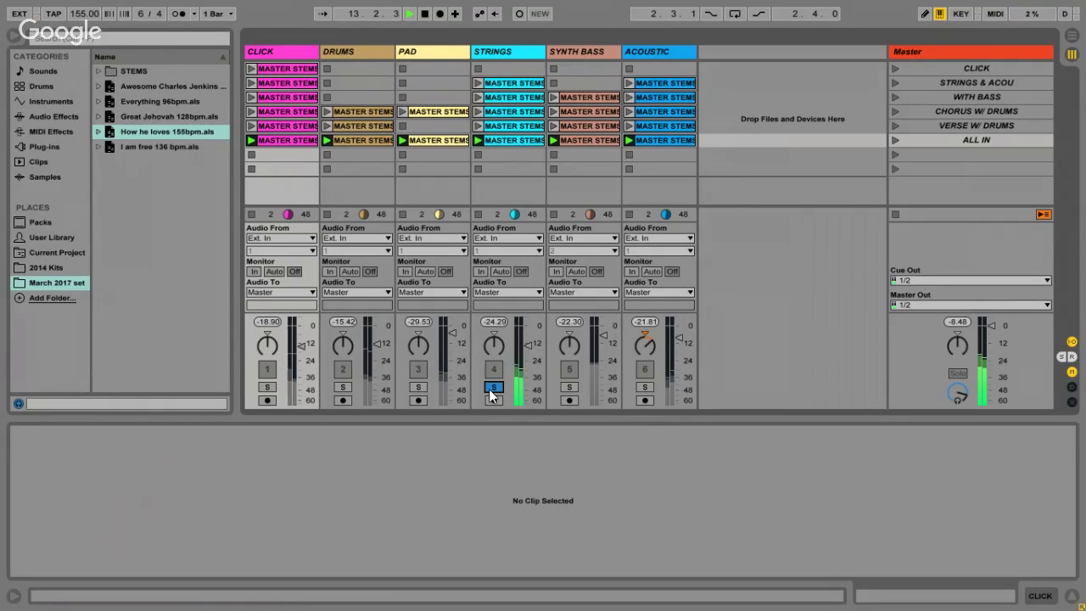
click(569, 387)
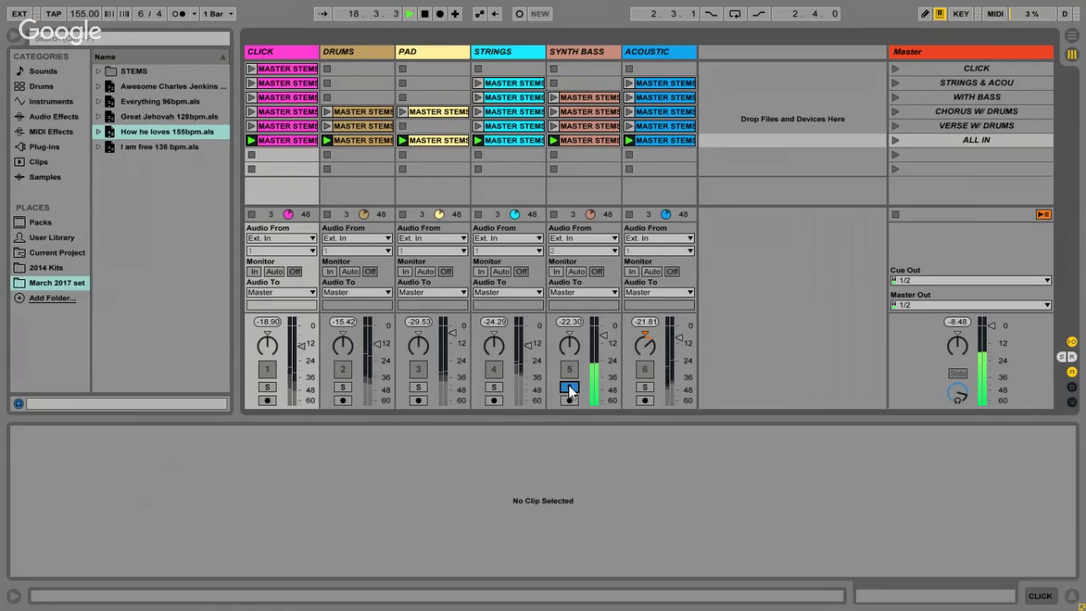
click(644, 389)
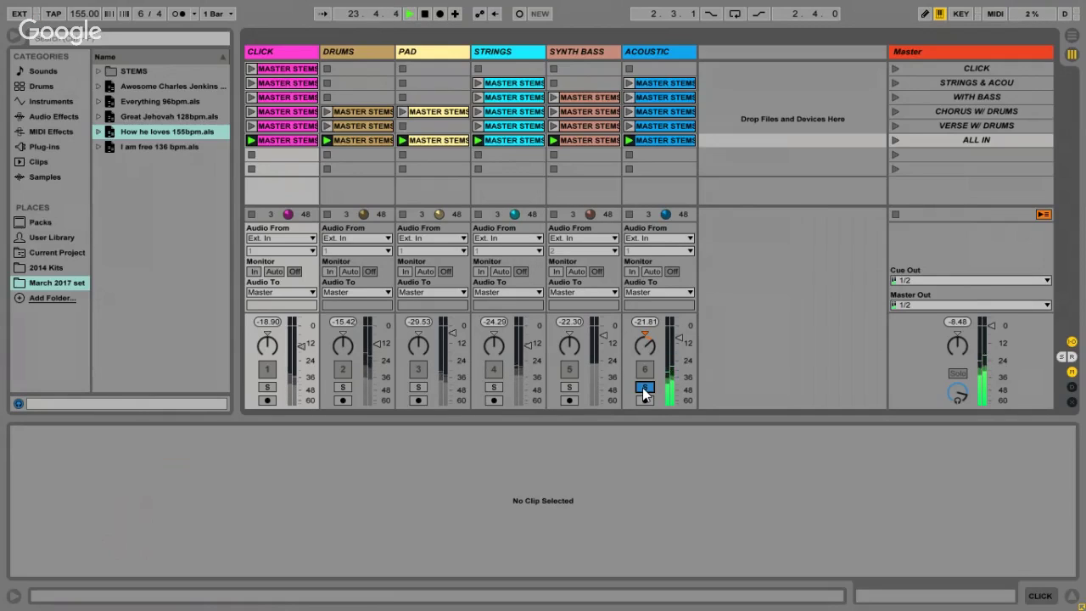
click(646, 391)
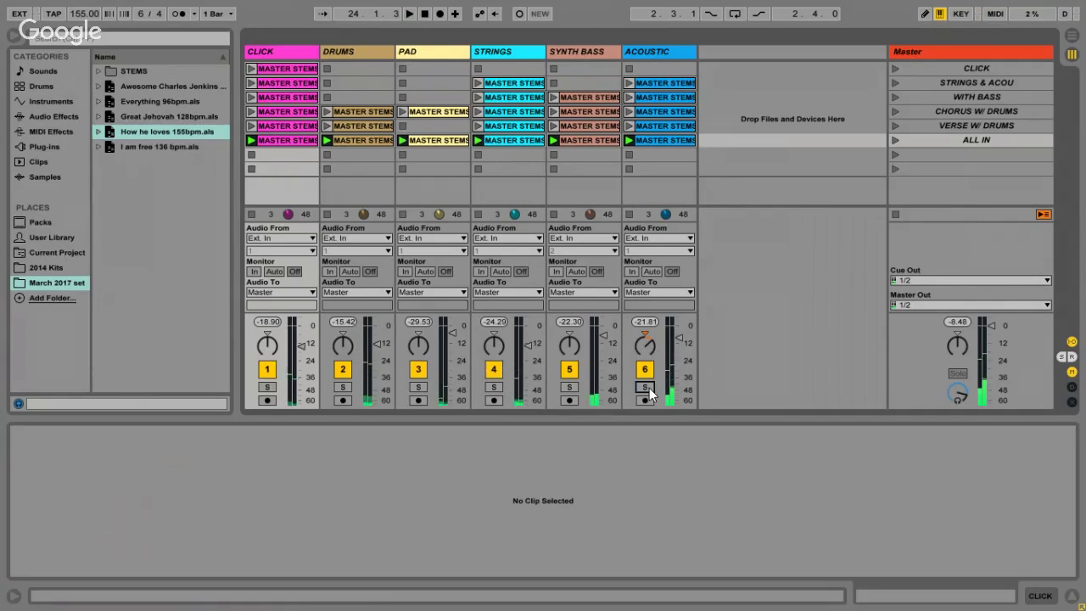
key(space)
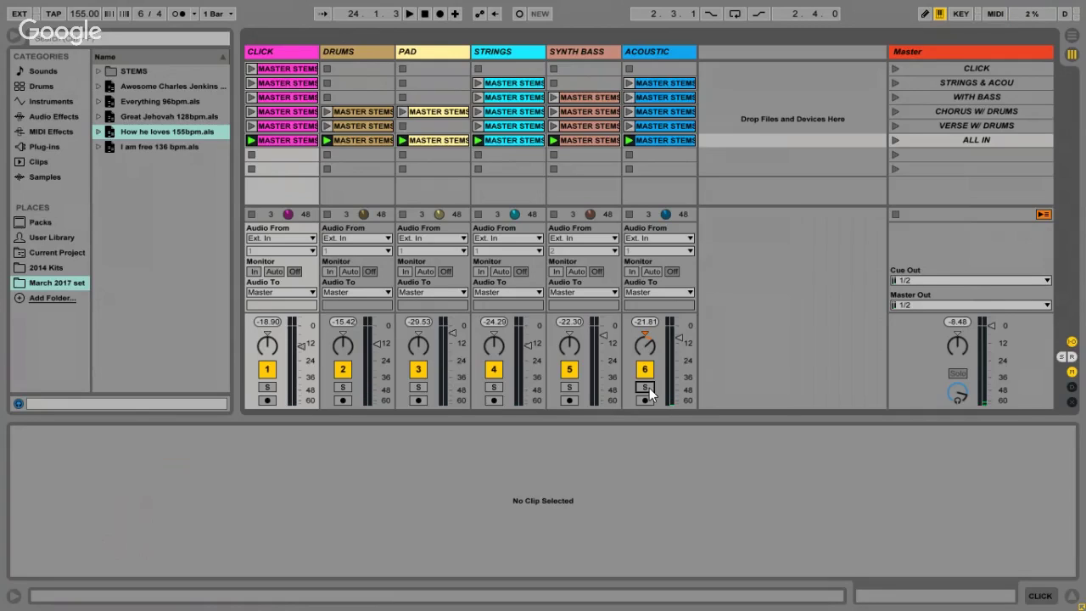